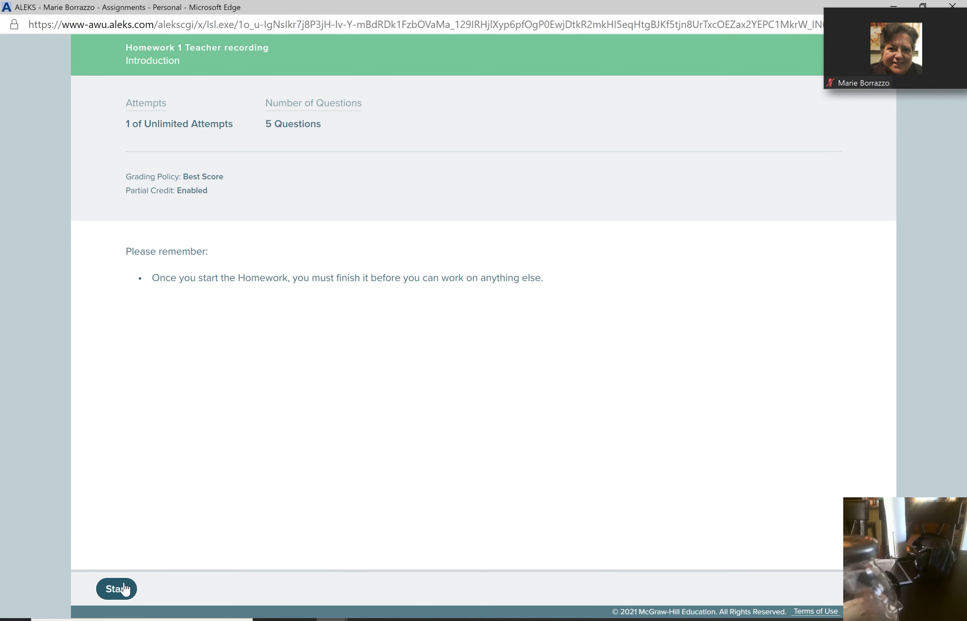
# Start the homework and mark coffee amount as Quantitative, color vision status as Categorical, and temperature as Quantitative in question 1.
pyautogui.click(117, 600)
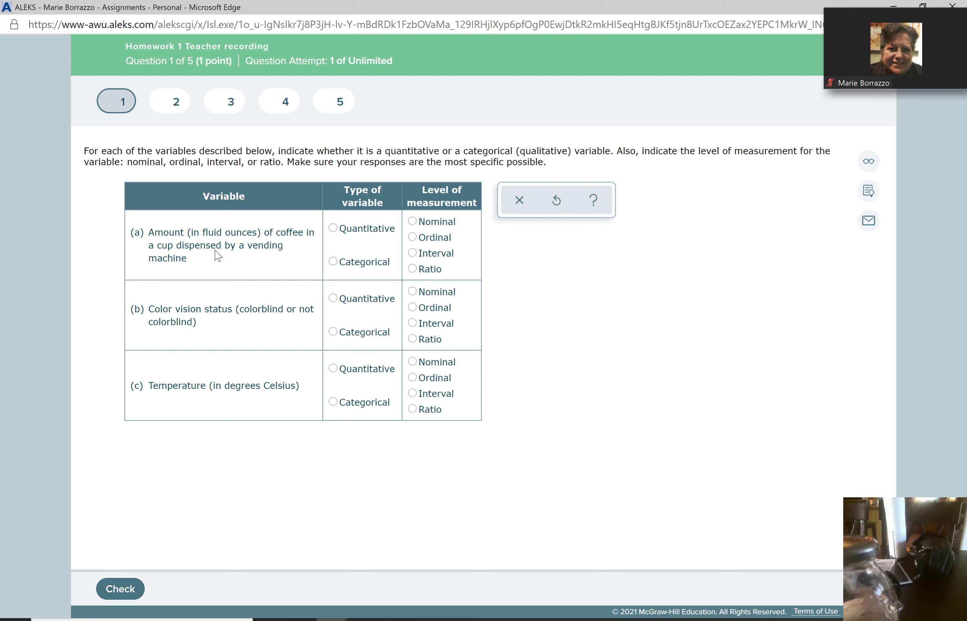
pyautogui.click(337, 234)
pyautogui.click(333, 331)
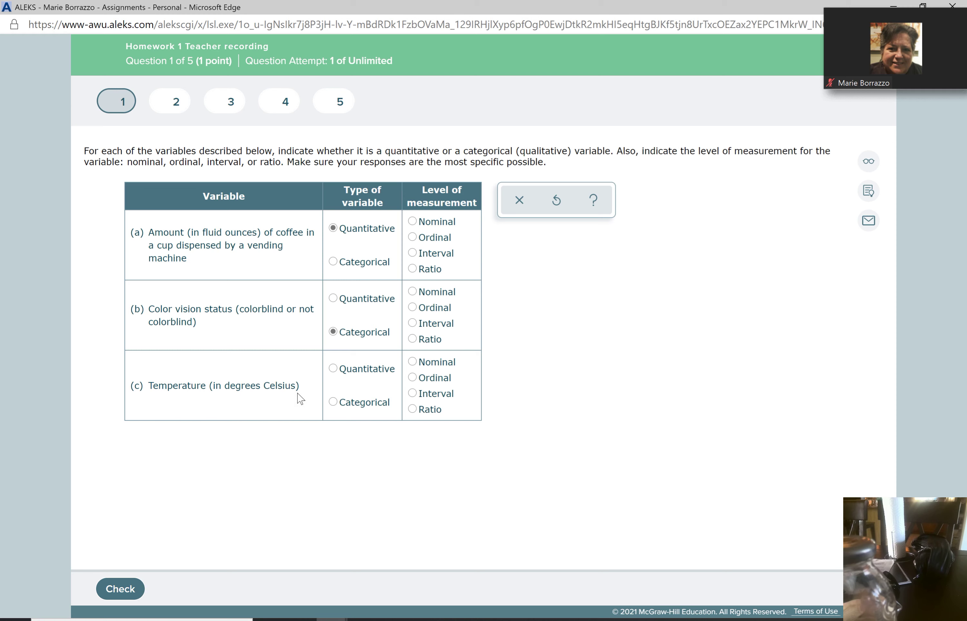
pyautogui.click(333, 369)
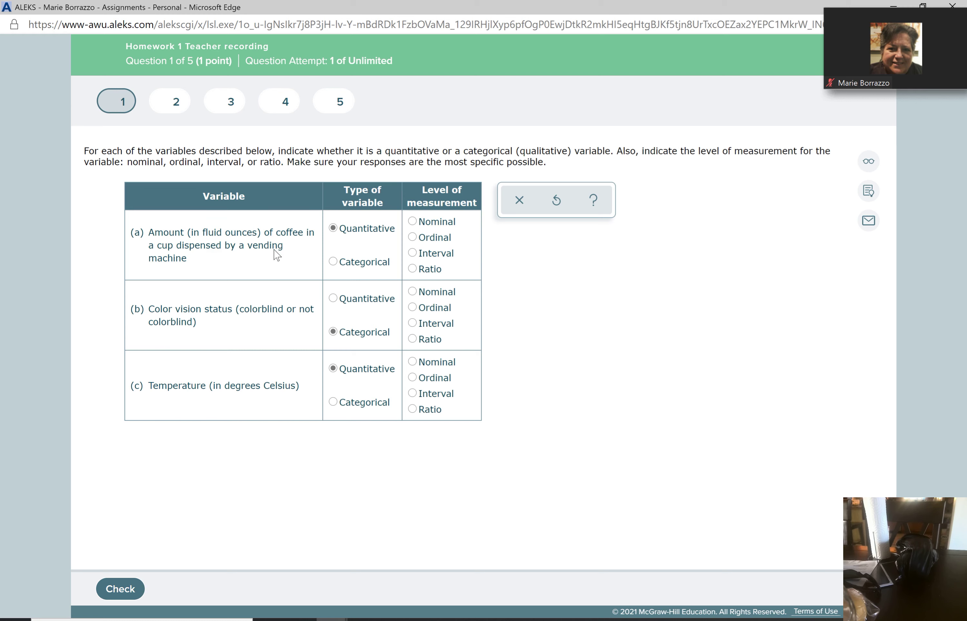
# Set the levels of measurement to Ratio for coffee amount, Nominal for color vision and Interval for temperature, and check question 1.
pyautogui.click(413, 270)
pyautogui.click(428, 294)
pyautogui.click(413, 394)
pyautogui.click(127, 591)
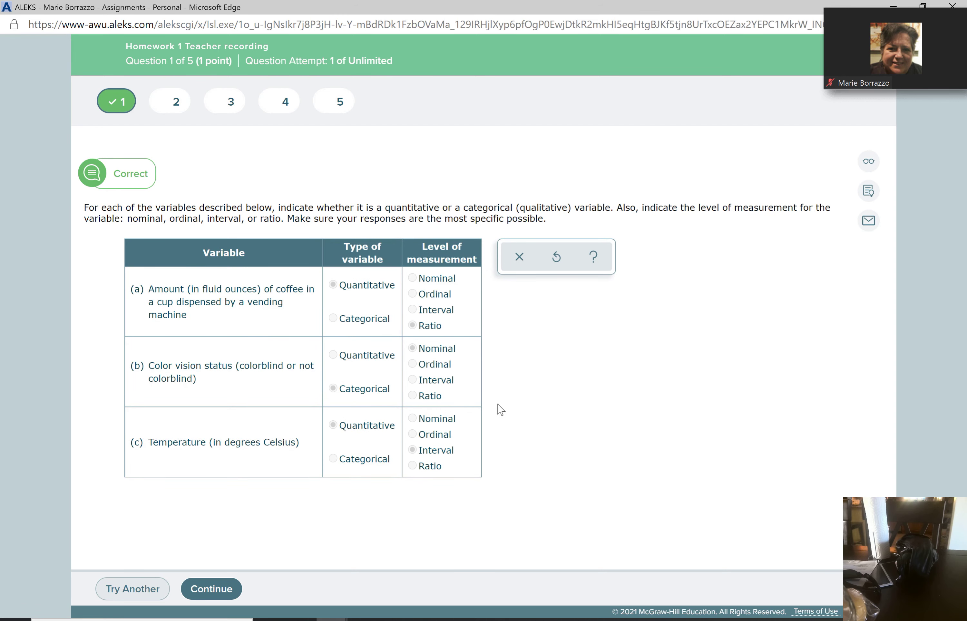
# Answer question 2 with Drama for part (a), 30% for part (b) and 20% for part (c), and check it.
pyautogui.click(175, 101)
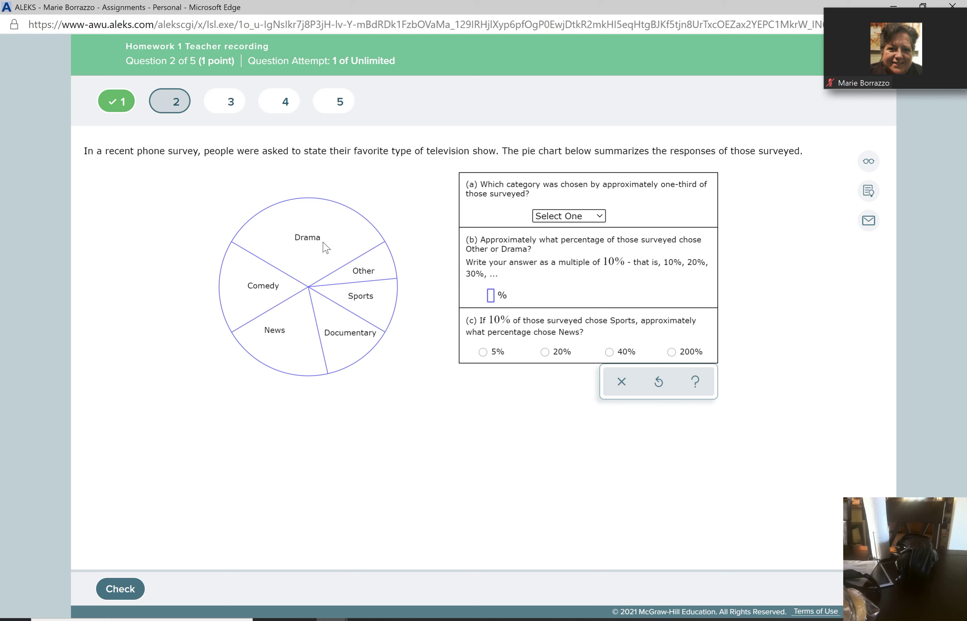
pyautogui.click(564, 219)
pyautogui.click(549, 256)
pyautogui.click(491, 300)
pyautogui.write('30')
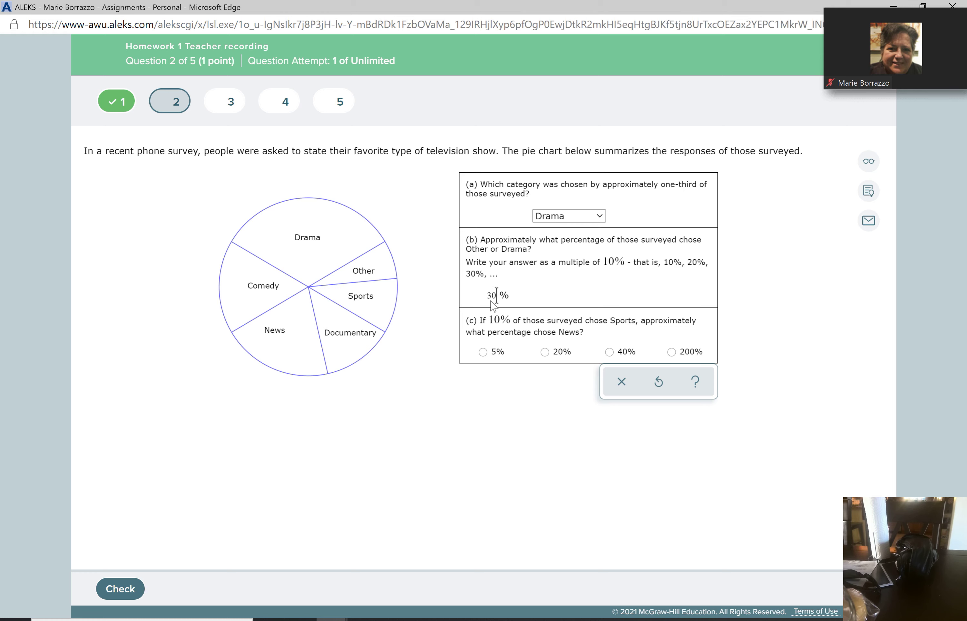
pyautogui.press('BackSpace')
pyautogui.write('5')
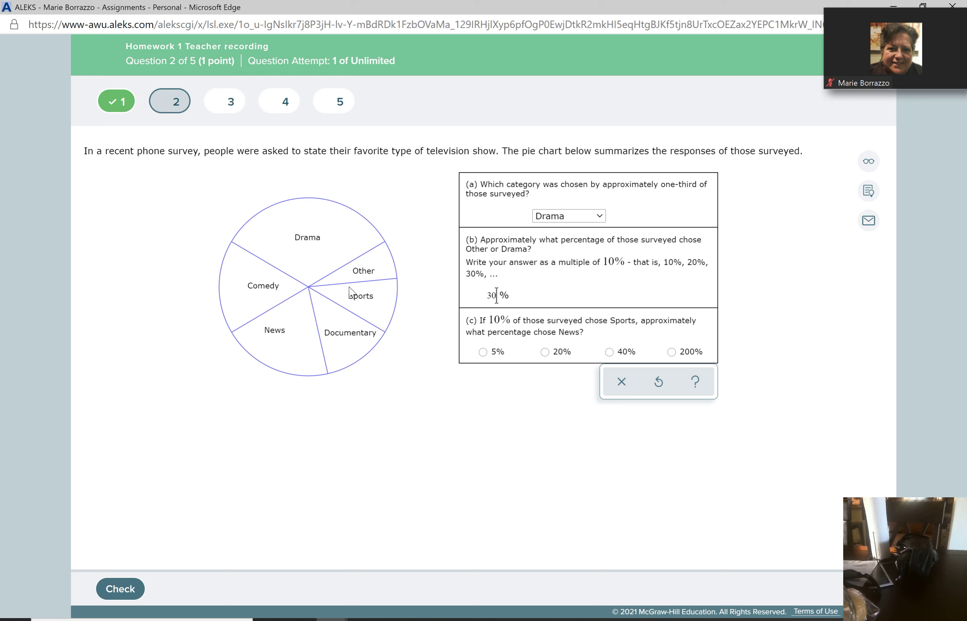
pyautogui.click(544, 352)
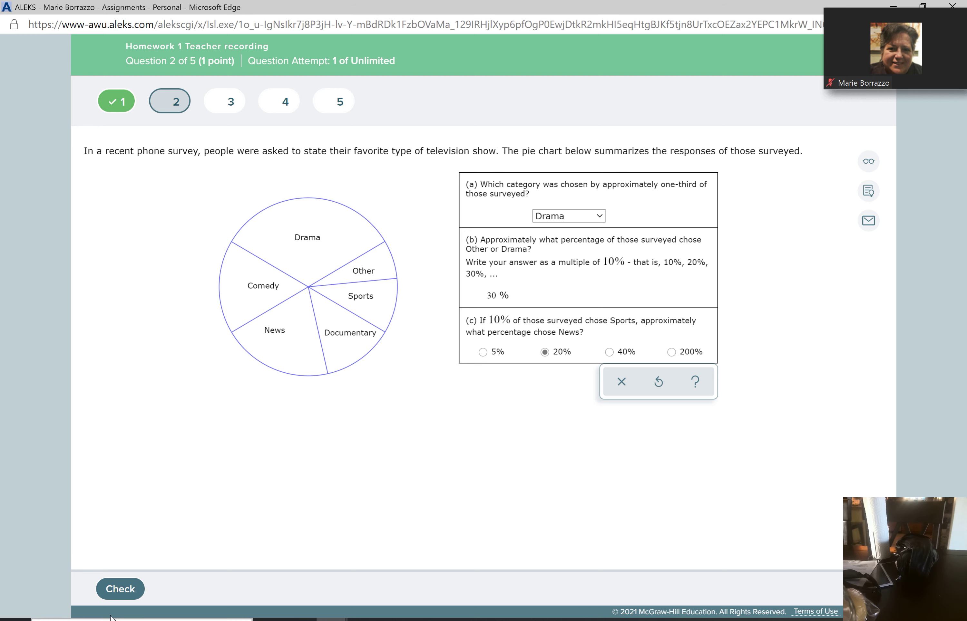
pyautogui.click(121, 589)
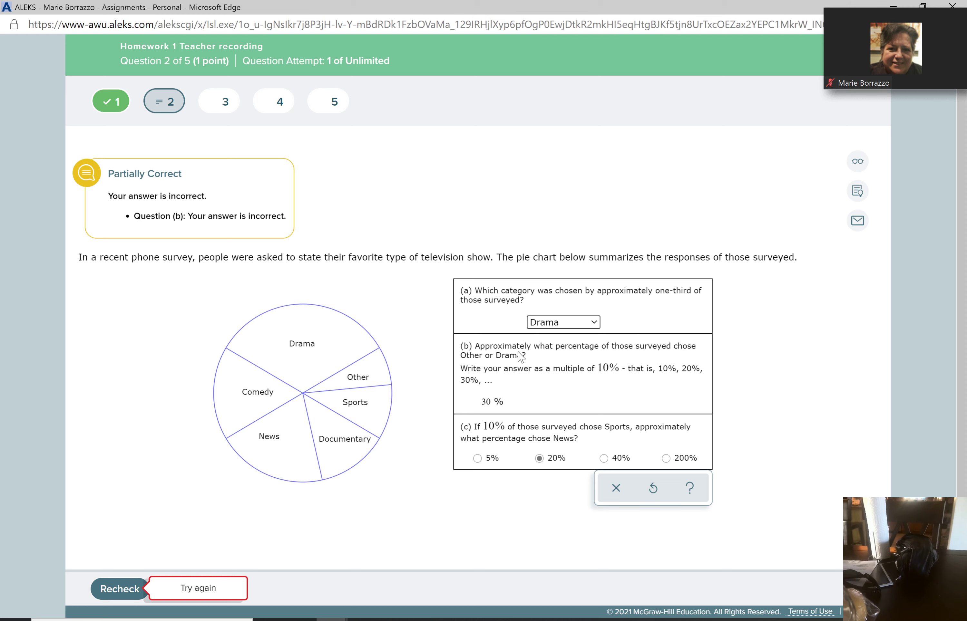
# Try 35% as the answer to question 2 part (b) and recheck the question.
pyautogui.click(487, 406)
pyautogui.press('BackSpace')
pyautogui.write('5')
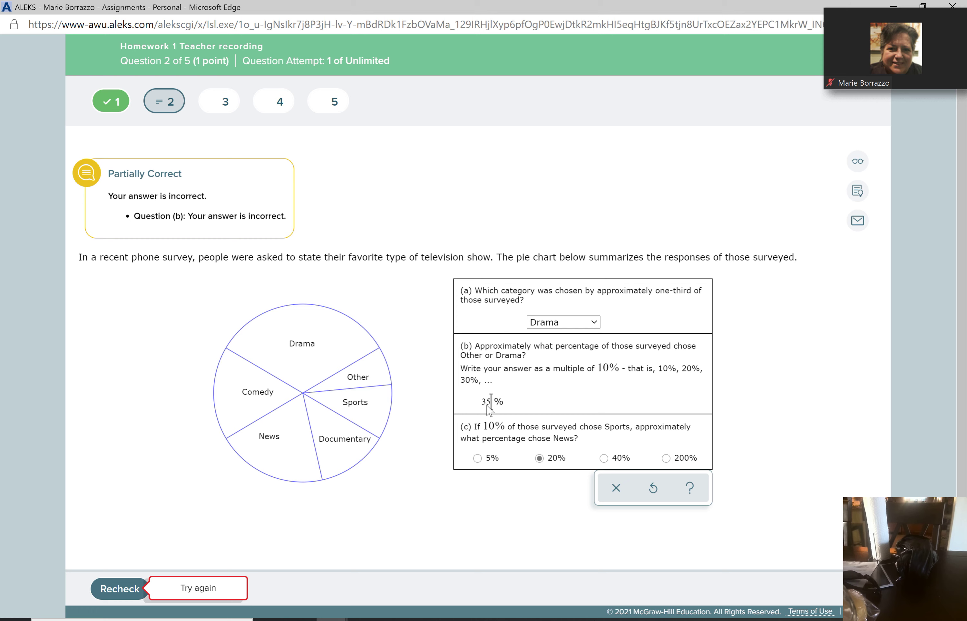
pyautogui.press('Return')
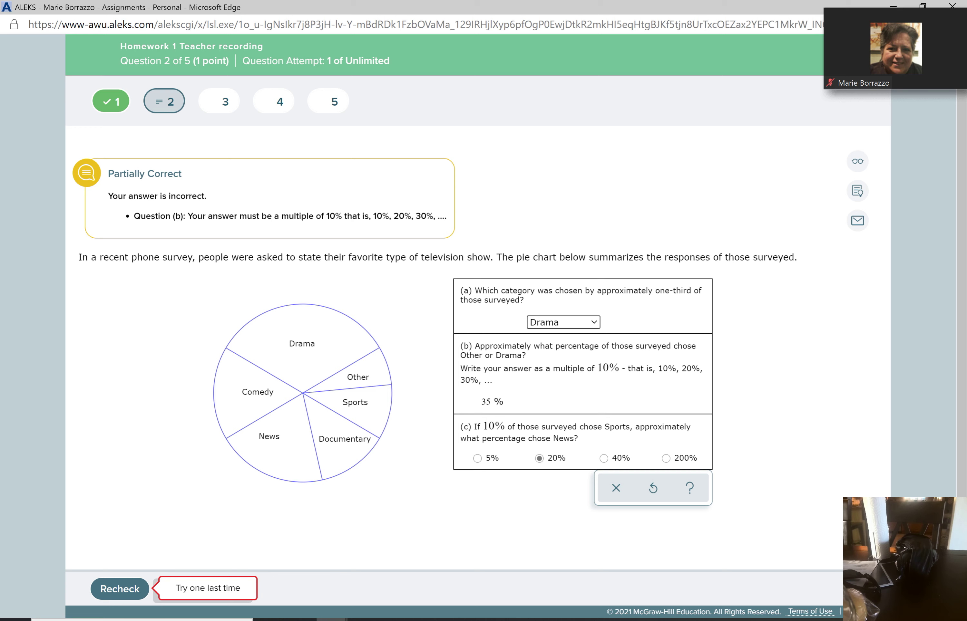
# Replace the Other or Drama percentage in part (b) with 40% and recheck question 2.
pyautogui.click(494, 401)
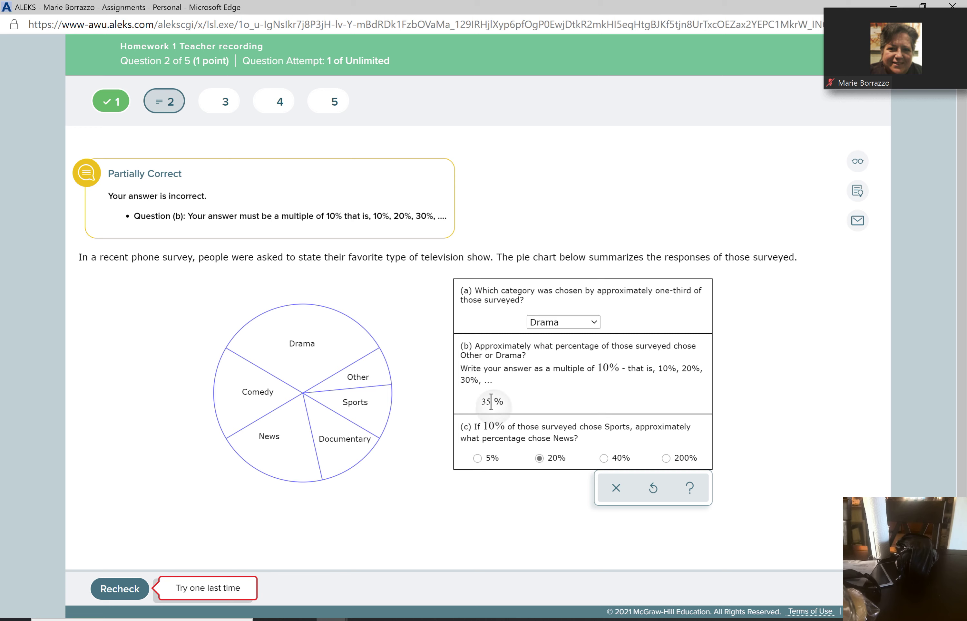
pyautogui.press('BackSpace')
pyautogui.press('BackSpace')
pyautogui.write('40')
pyautogui.press('Tab')
pyautogui.press('Return')
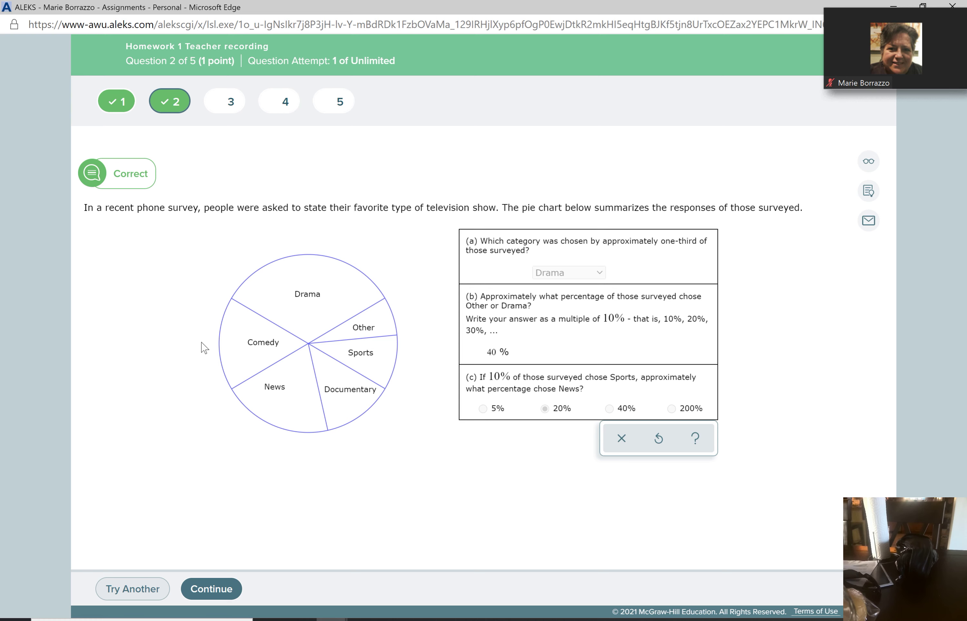
# Continue to question 3, enter $30,000,000 as the combined Support, Media and Research budget, and check it.
pyautogui.click(227, 587)
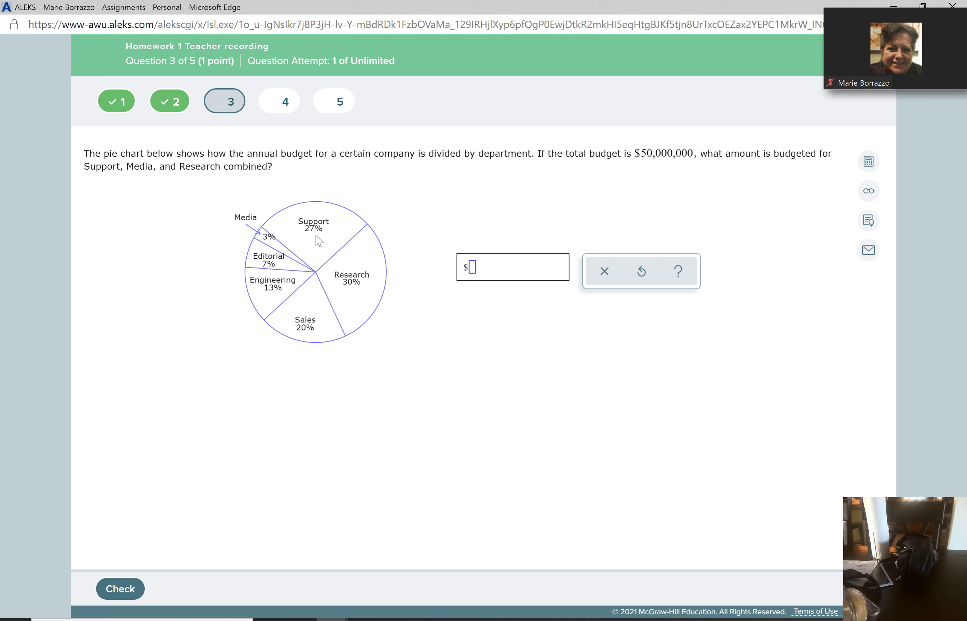
pyautogui.write('30,000,000')
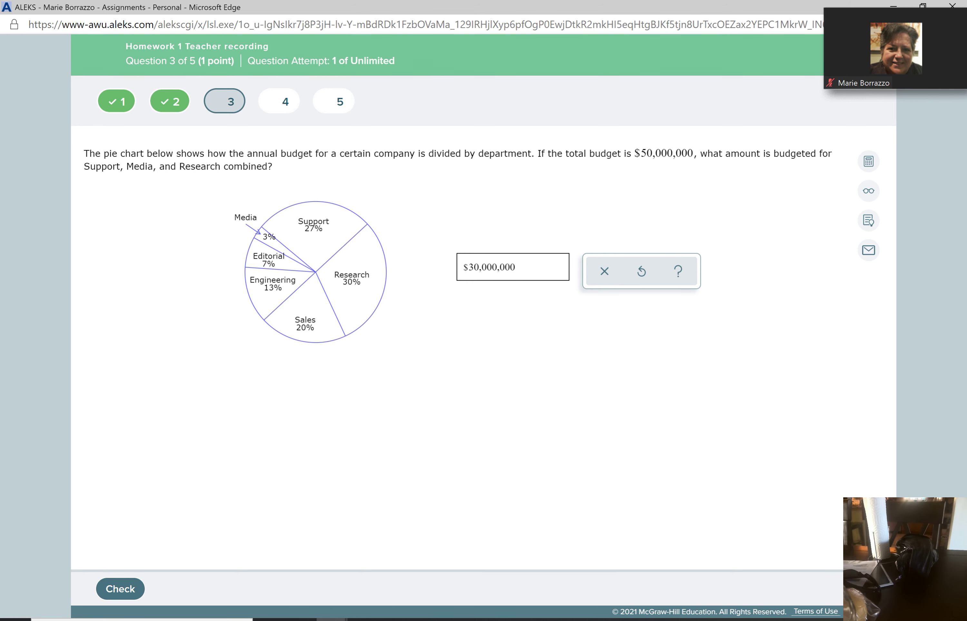
pyautogui.press('Return')
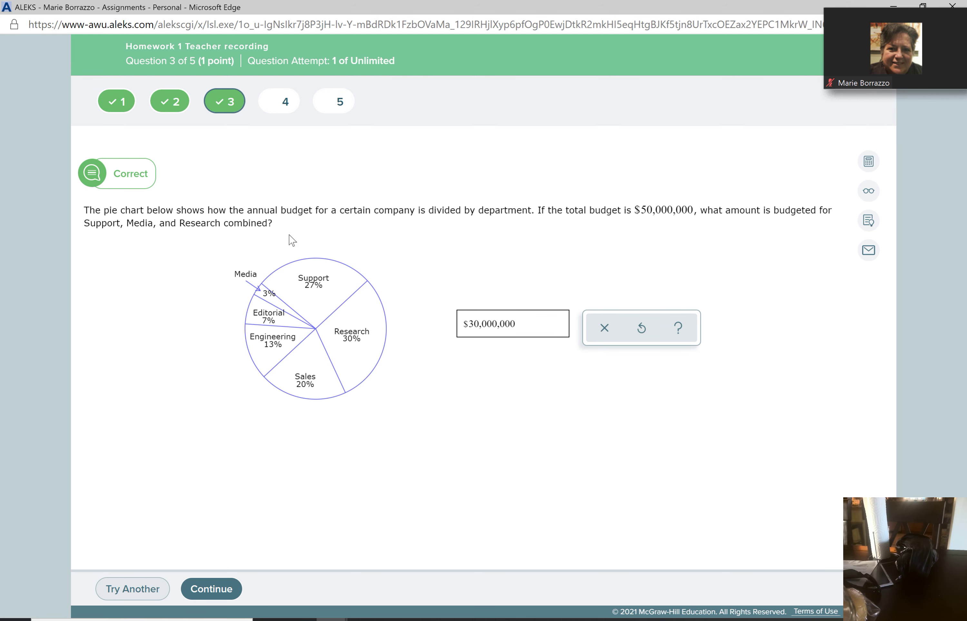
# Answer question 4 with CDs, DVDs and radios for part (a), DVDs for part (b) and 950 radios for part (c), and check it.
pyautogui.click(224, 601)
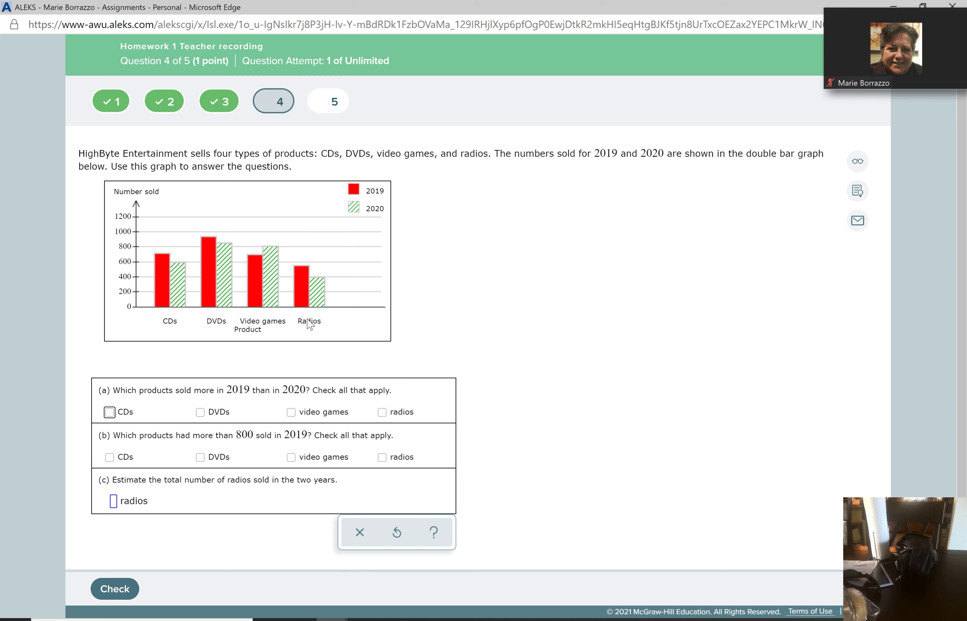
pyautogui.click(111, 413)
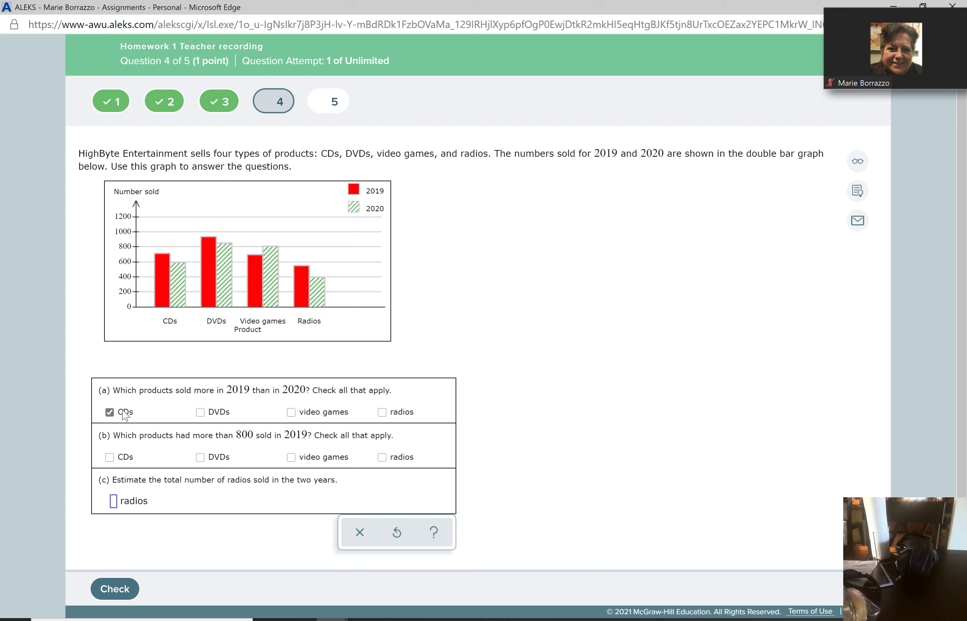
pyautogui.click(200, 414)
pyautogui.click(382, 413)
pyautogui.click(200, 460)
pyautogui.write('950')
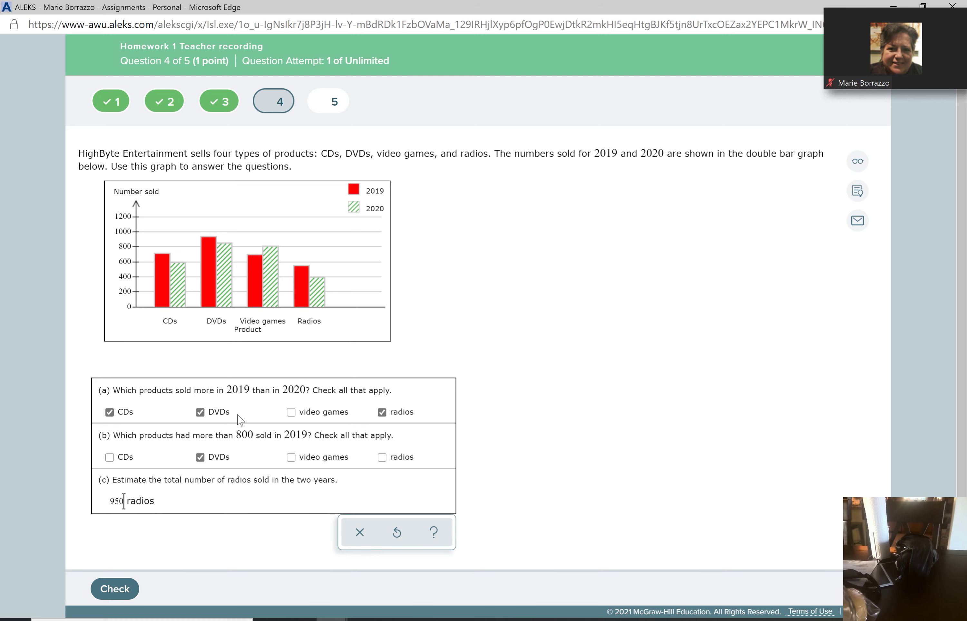
pyautogui.click(114, 588)
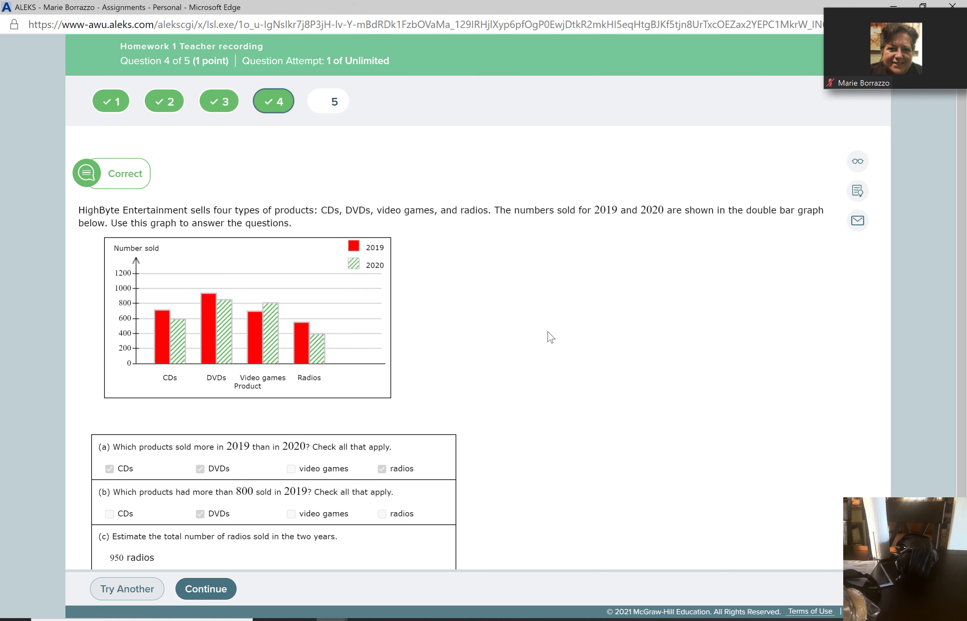
# Answer the question 5 stem-and-leaf parts with 48 for (a), 31 for (b) and 1 for (c), and check them.
pyautogui.click(334, 105)
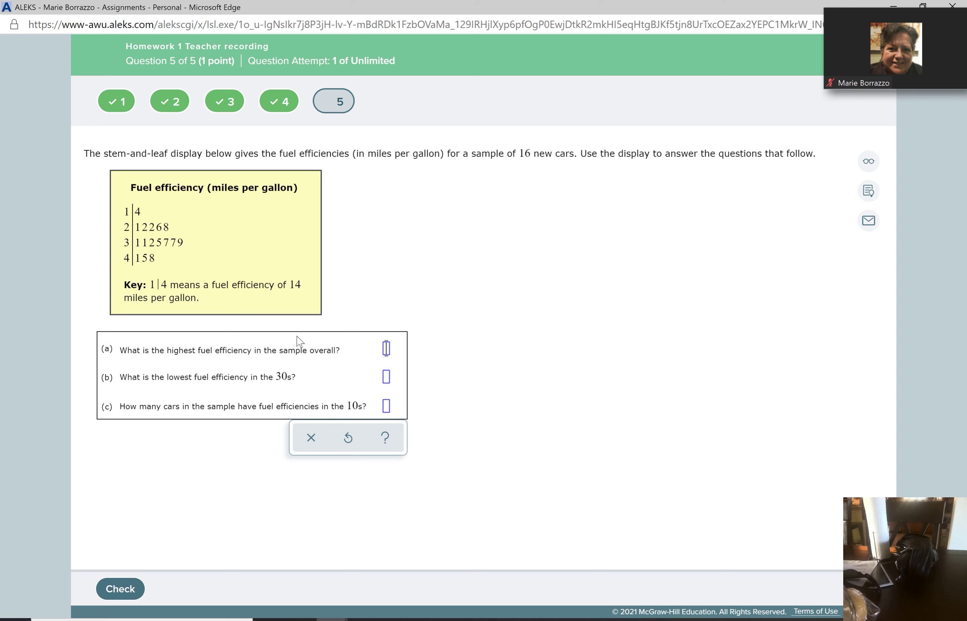
pyautogui.write('48')
pyautogui.click(386, 377)
pyautogui.write('31')
pyautogui.write('1')
pyautogui.click(122, 589)
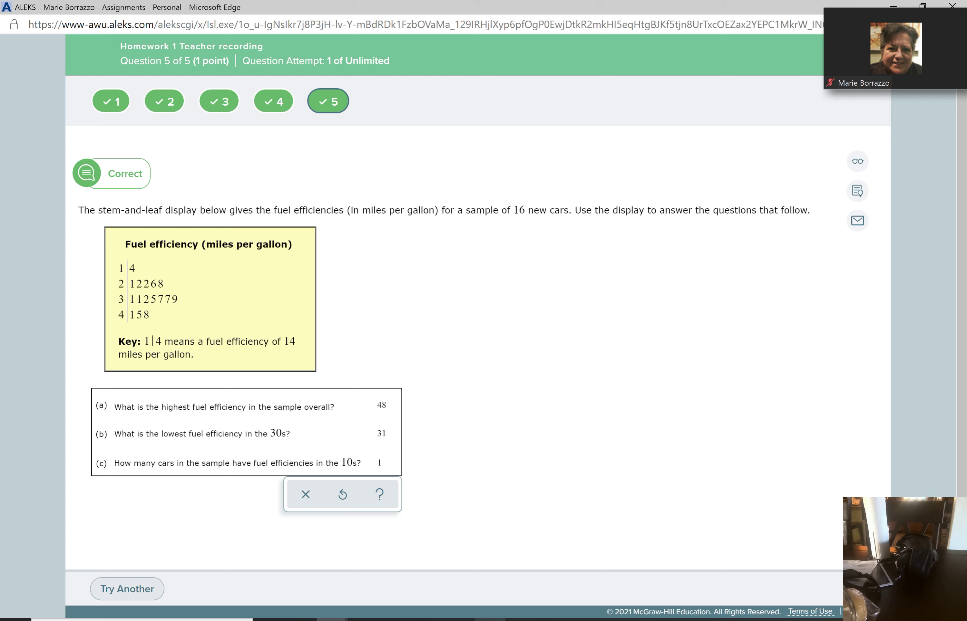
pyautogui.click(489, 589)
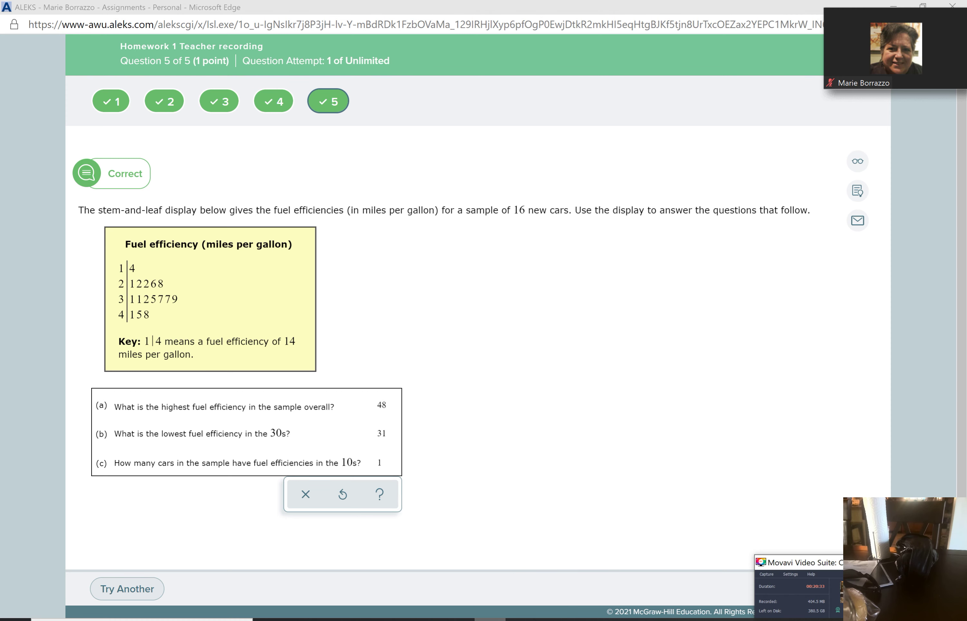